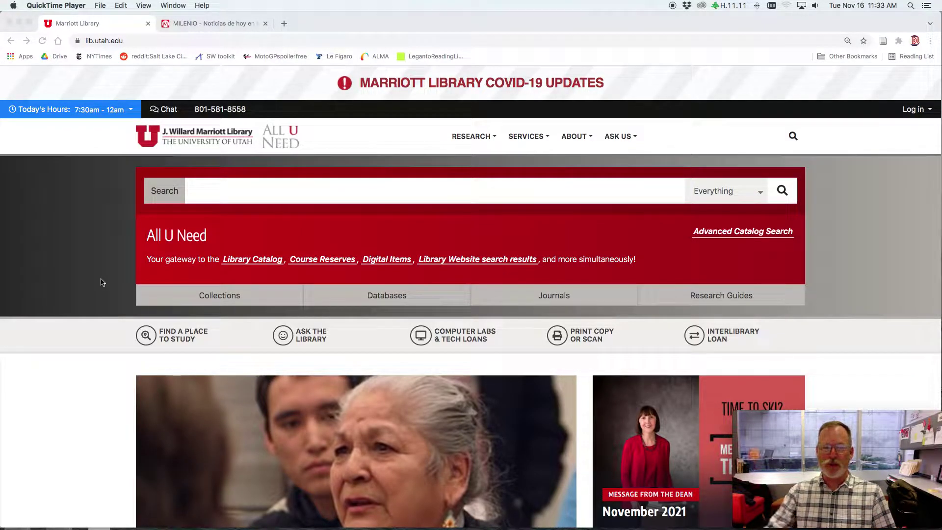
Check the library sign-in options, then go to Articles and Databases and list the database types.
click(213, 185)
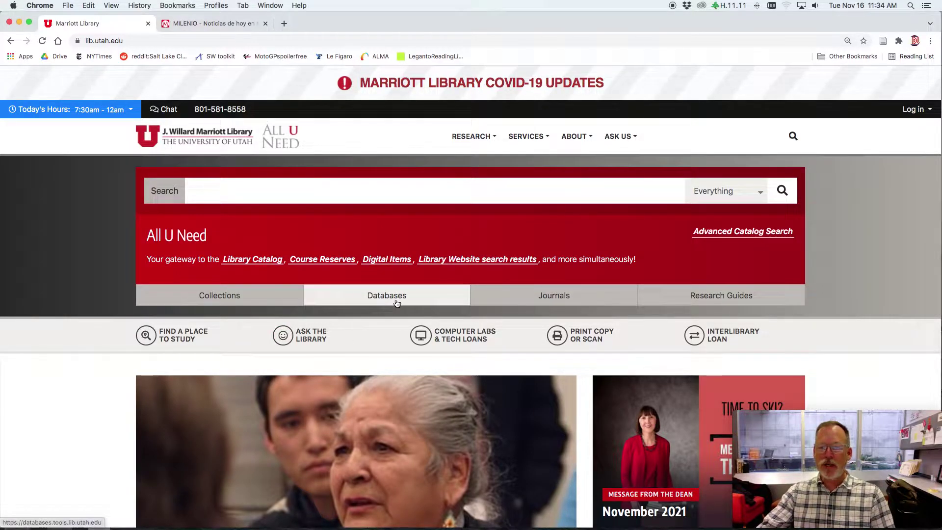
click(915, 110)
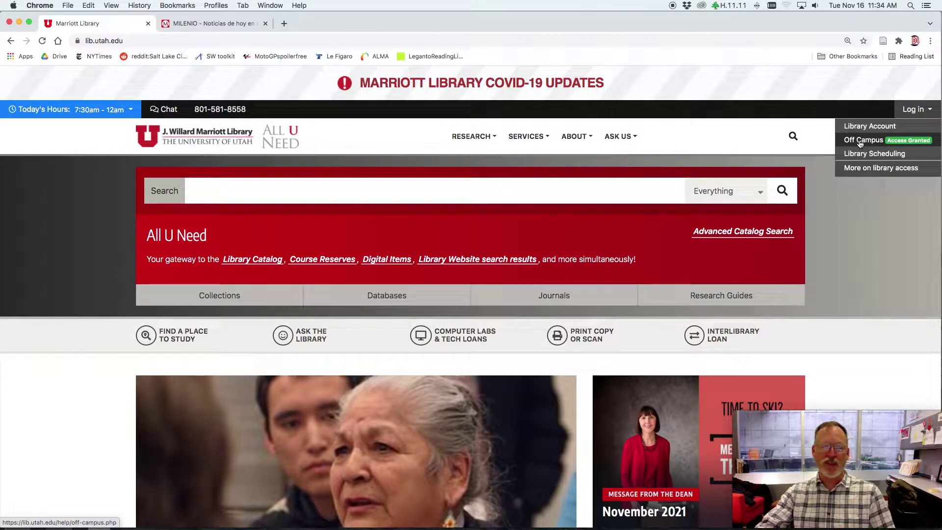
click(850, 223)
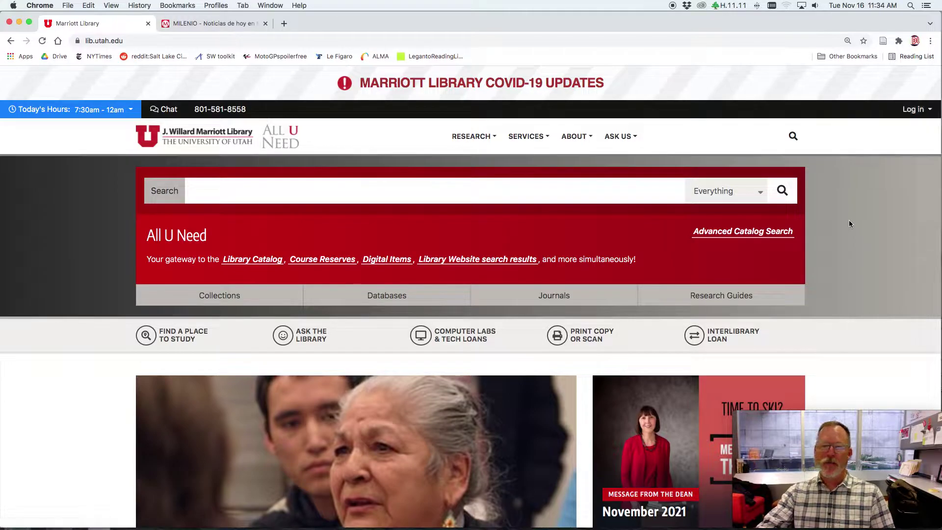
click(387, 298)
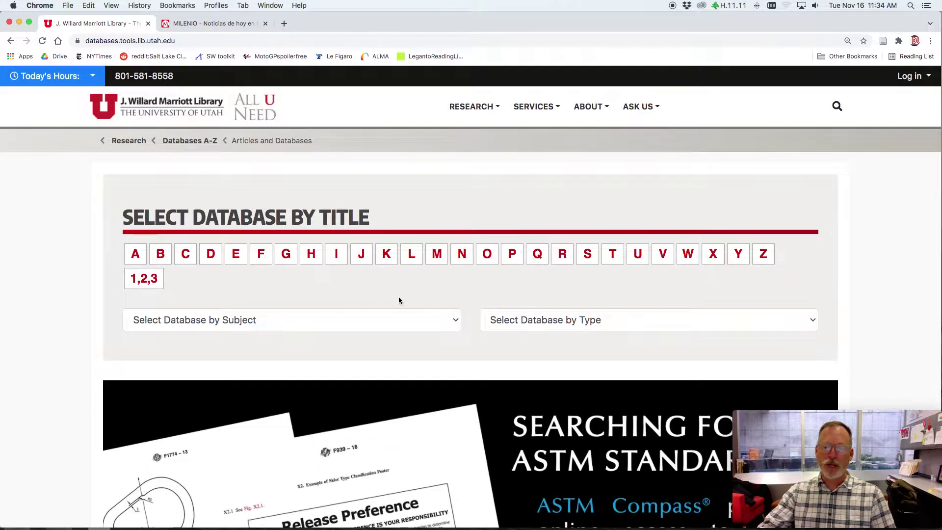
click(544, 322)
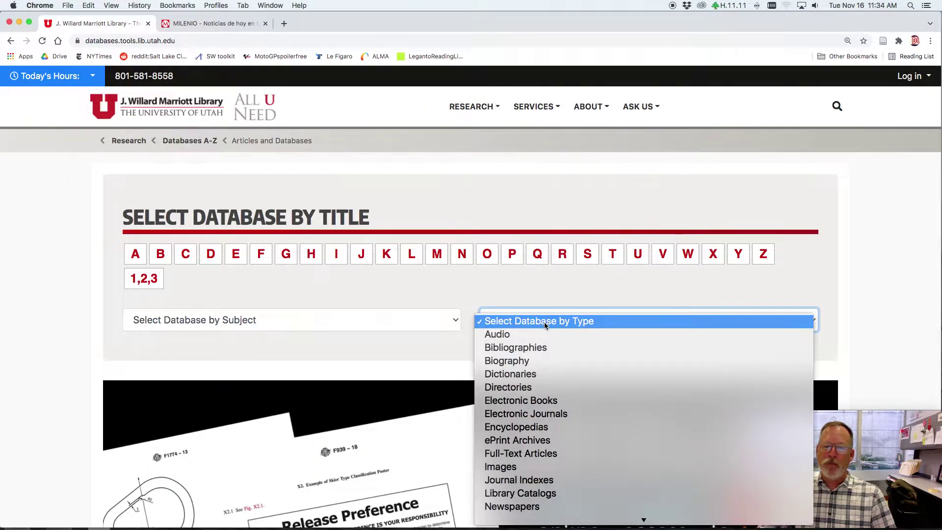
scroll(582, 432, down, 3)
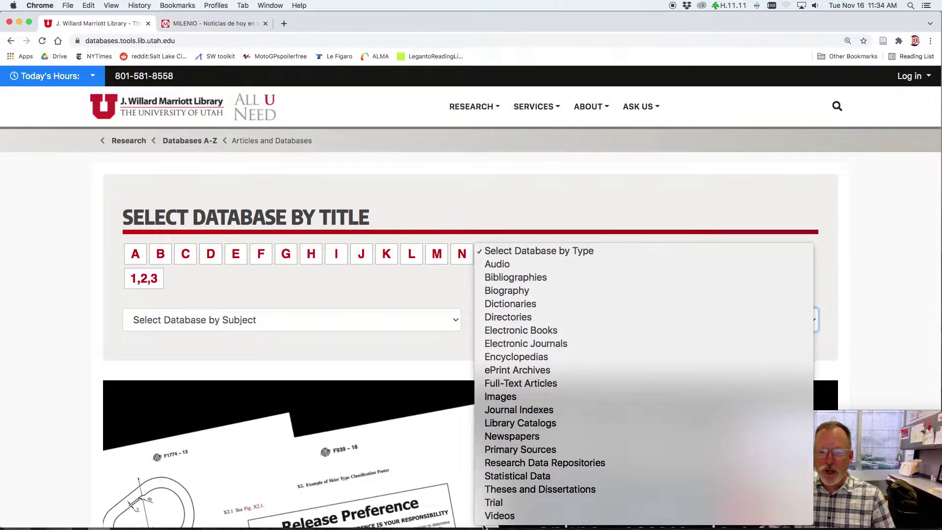
Limit the databases to Newspapers and open Access World News.
click(505, 437)
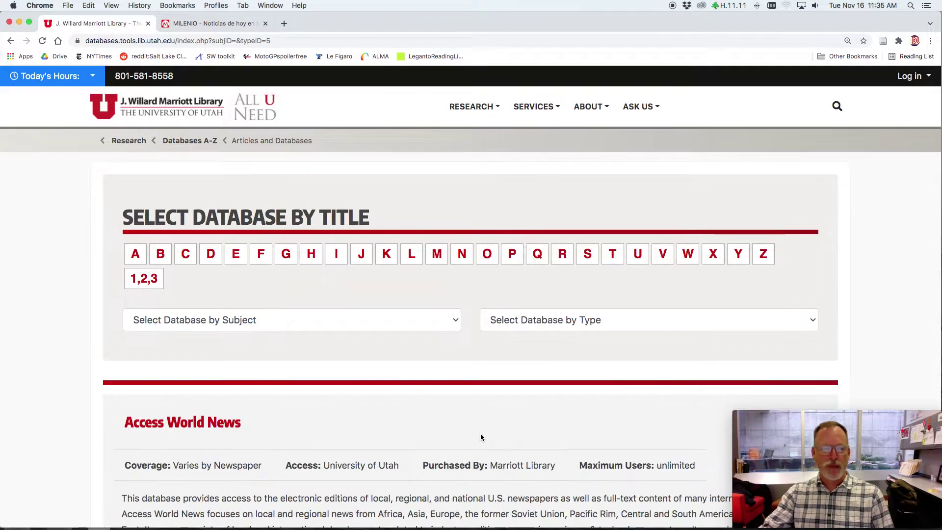
scroll(461, 432, down, 5)
scroll(449, 431, down, 1)
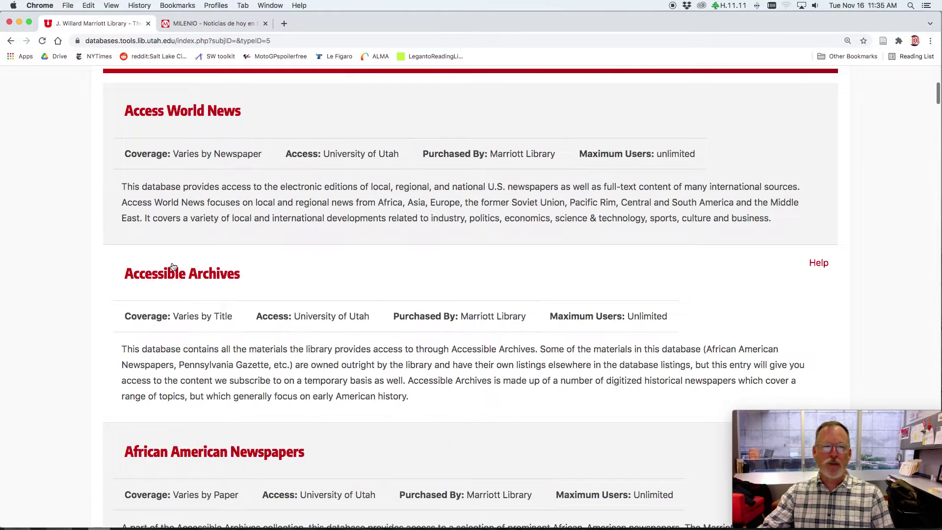
click(157, 116)
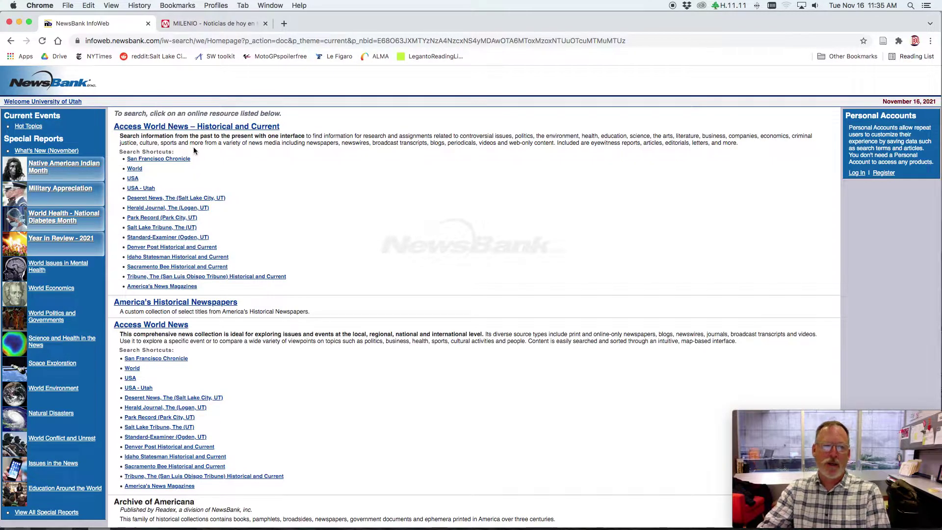
Open Access World News – Historical and Current and scroll to the source location map.
click(214, 130)
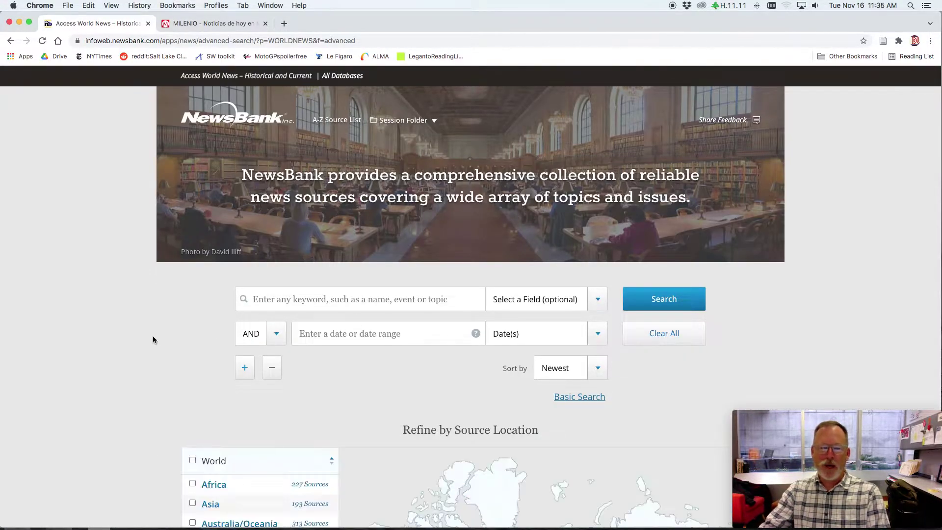
scroll(146, 339, down, 2)
scroll(145, 339, down, 4)
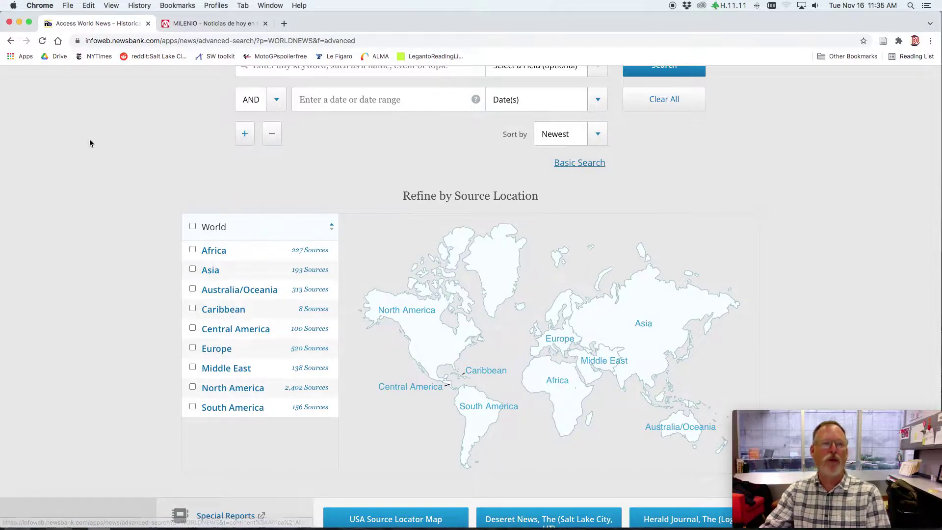
Go back twice to the newspaper database list and scroll down to US Newsstream.
click(9, 41)
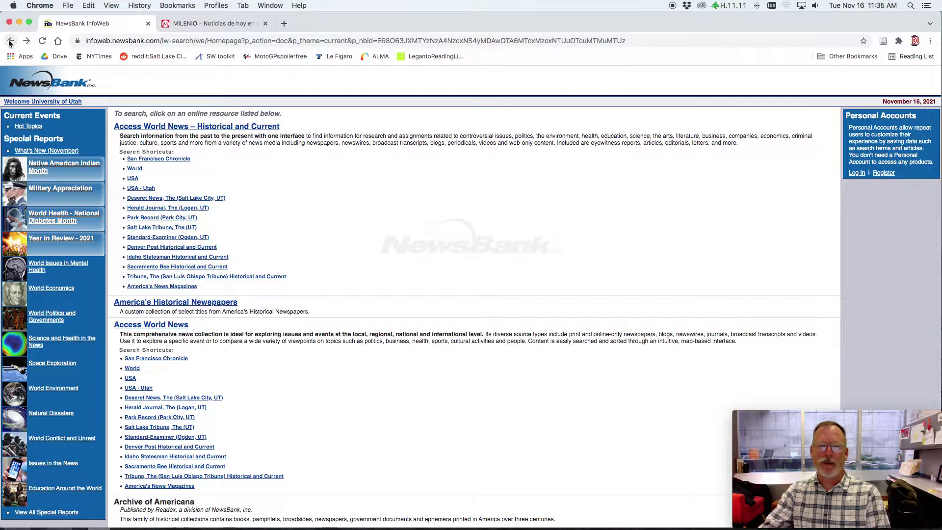
click(10, 42)
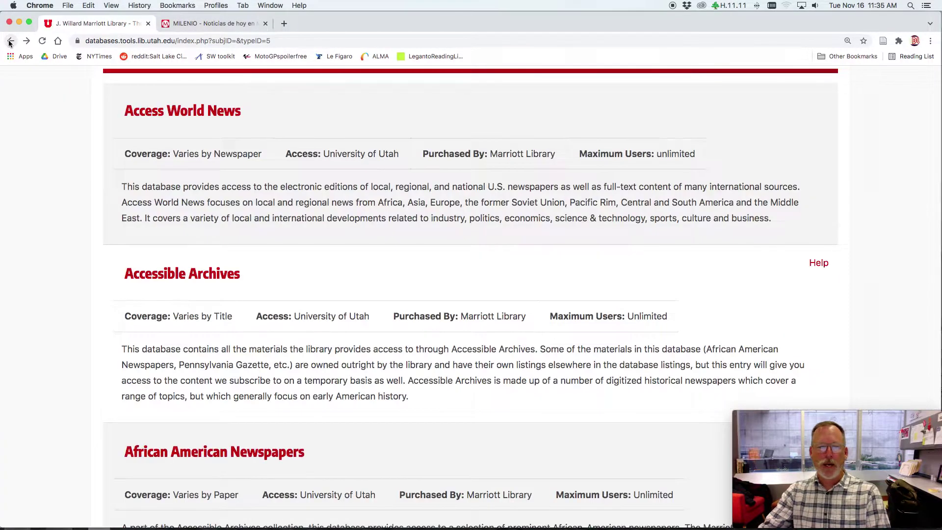
scroll(368, 260, down, 5)
scroll(368, 261, down, 10)
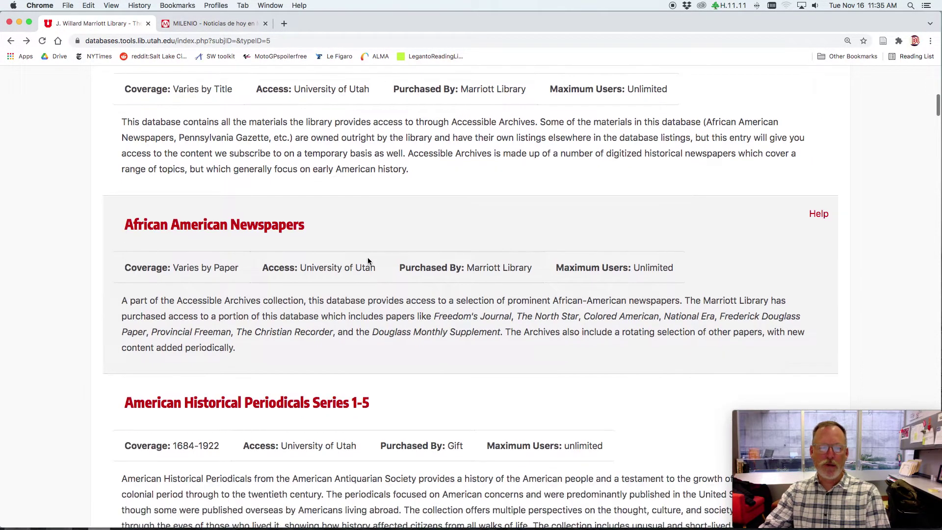
scroll(368, 261, down, 2)
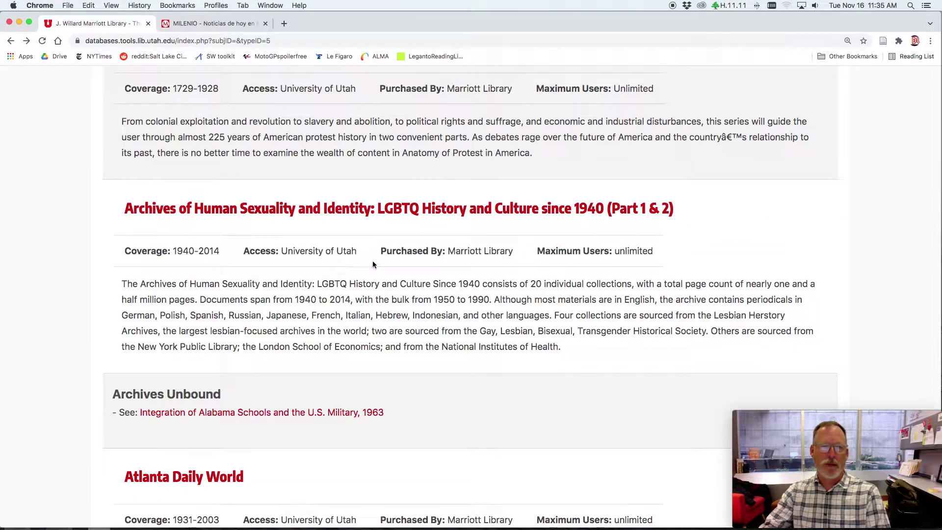
scroll(372, 261, down, 20)
scroll(373, 266, down, 20)
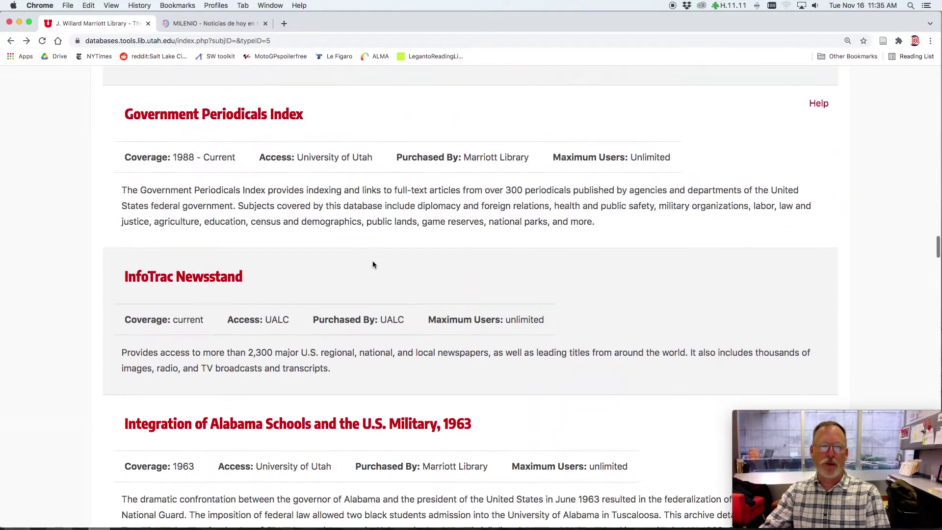
scroll(373, 262, down, 20)
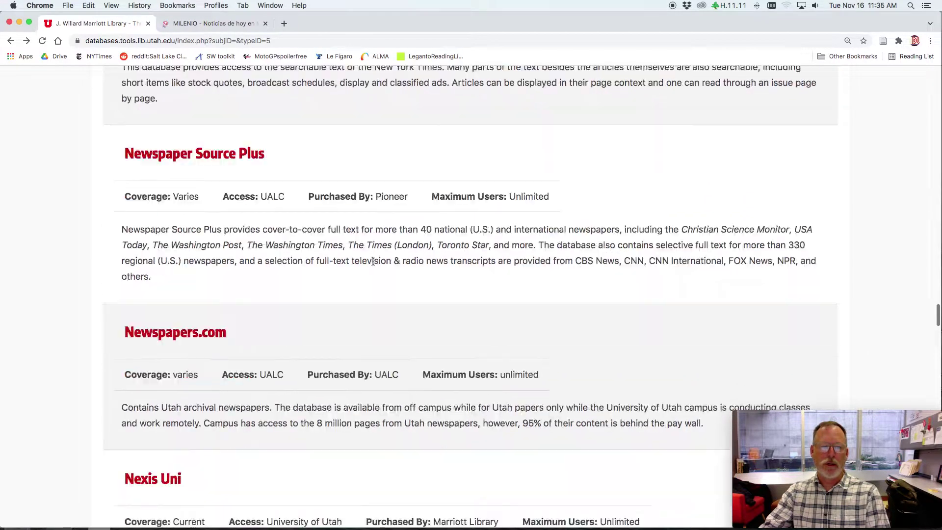
scroll(373, 265, down, 20)
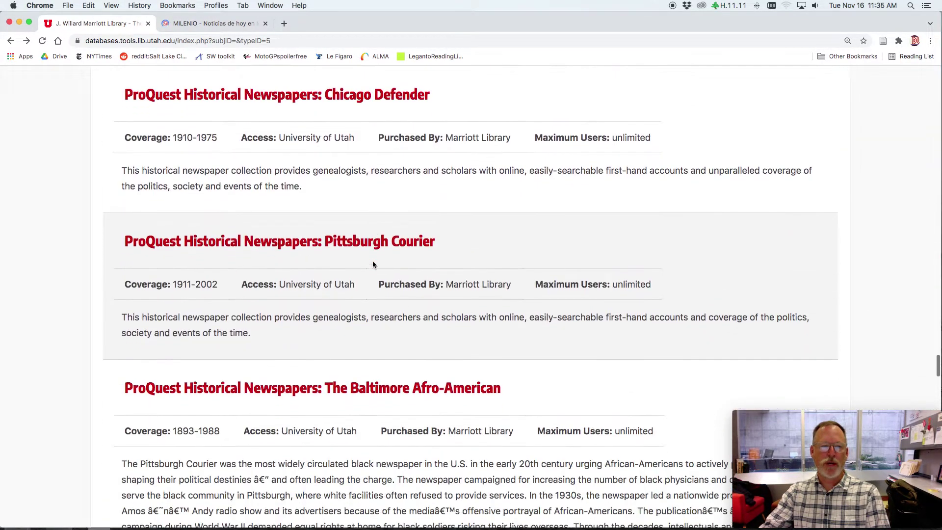
scroll(373, 261, down, 20)
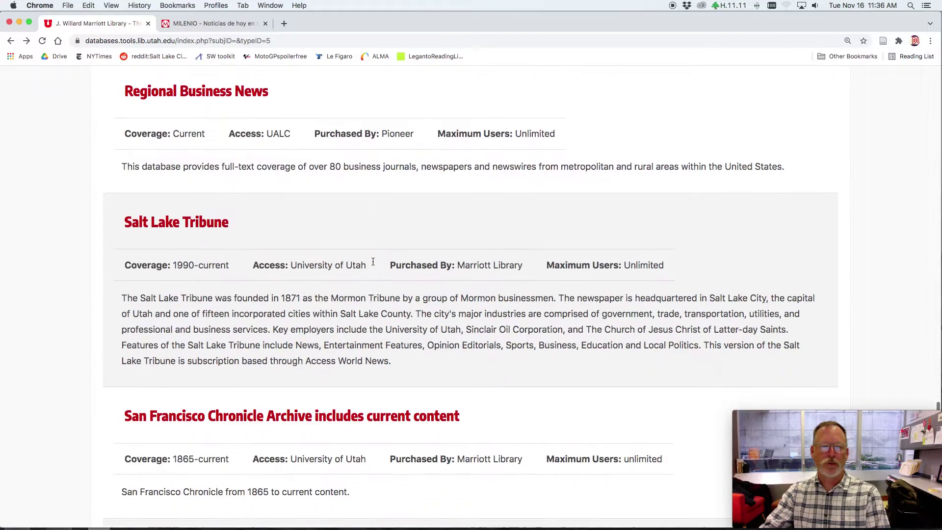
scroll(373, 264, down, 5)
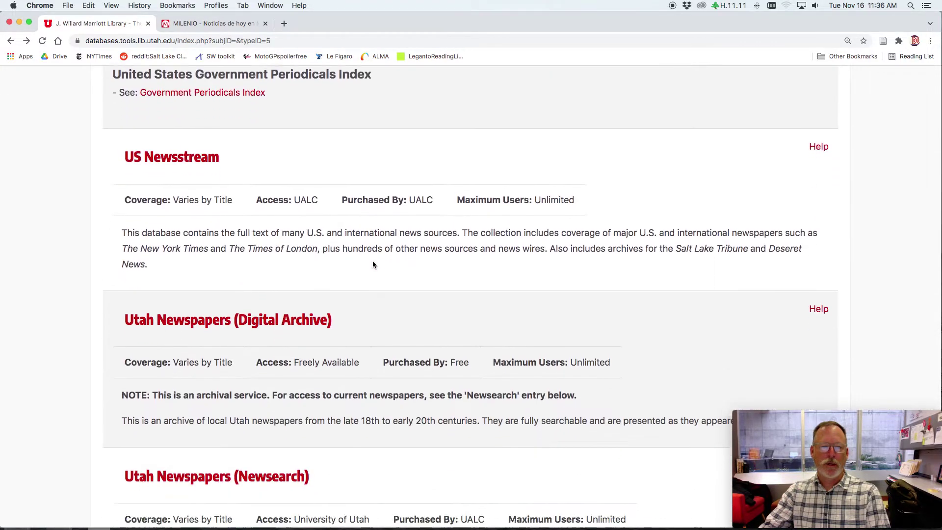
Set up a U.S. Newsstream advanced search for 'el mencho' in Spanish, then view the Milenio tab.
click(194, 150)
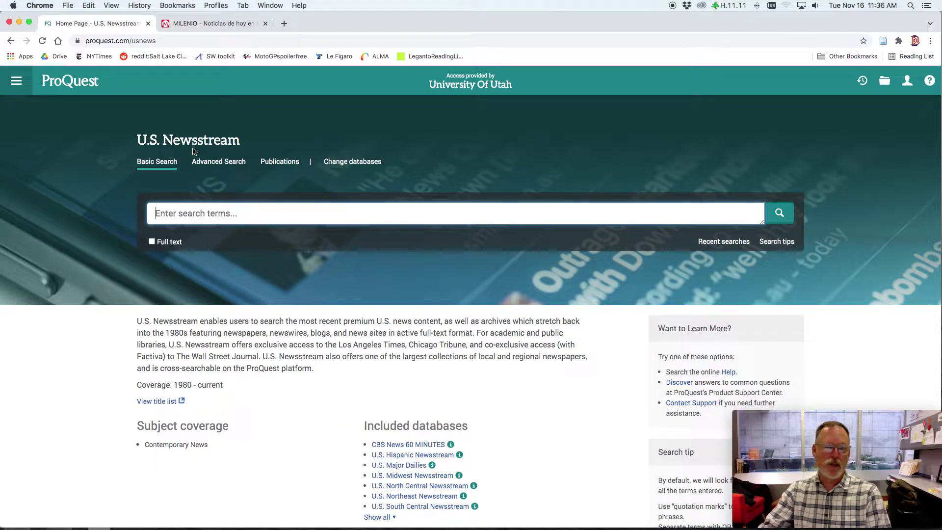
click(213, 167)
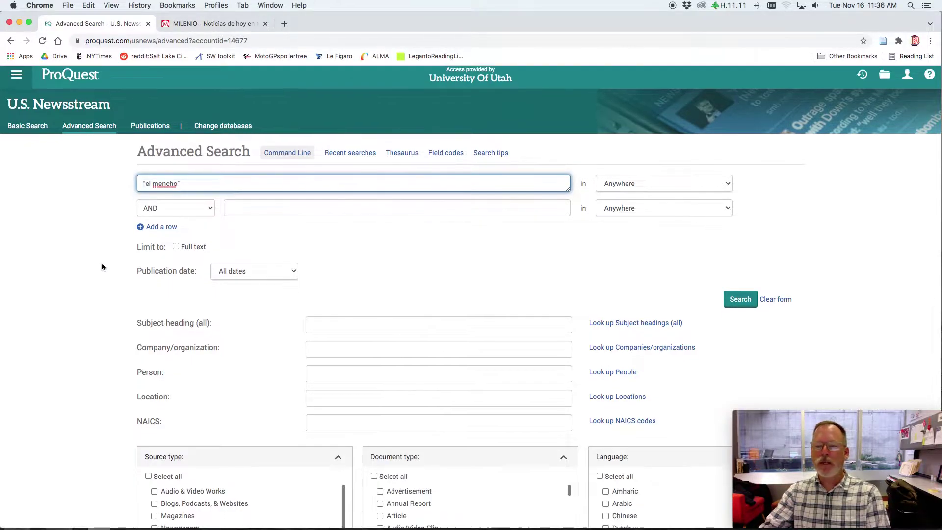
scroll(102, 265, down, 5)
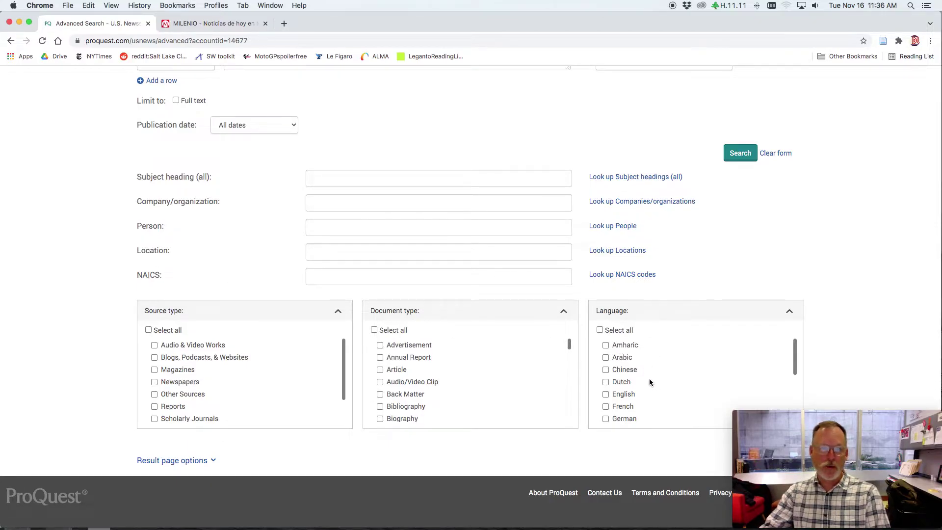
scroll(653, 380, down, 5)
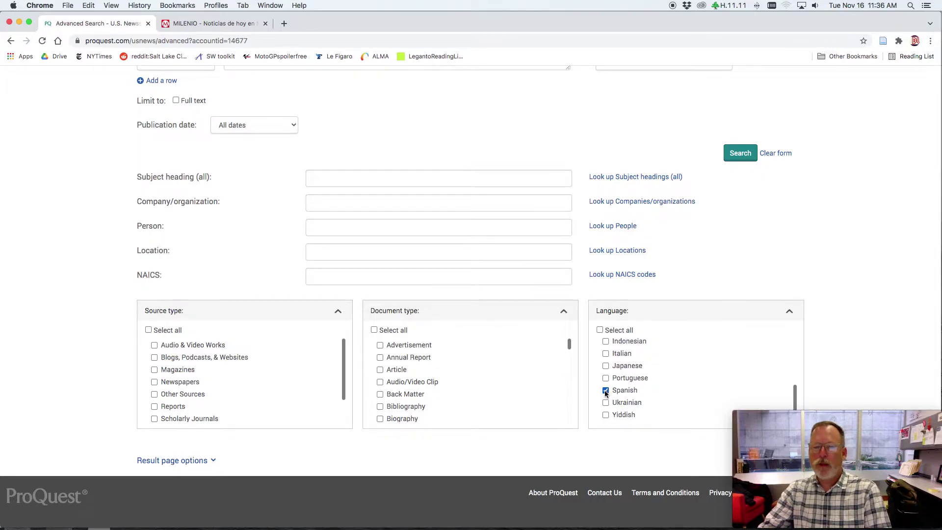
scroll(667, 376, up, 5)
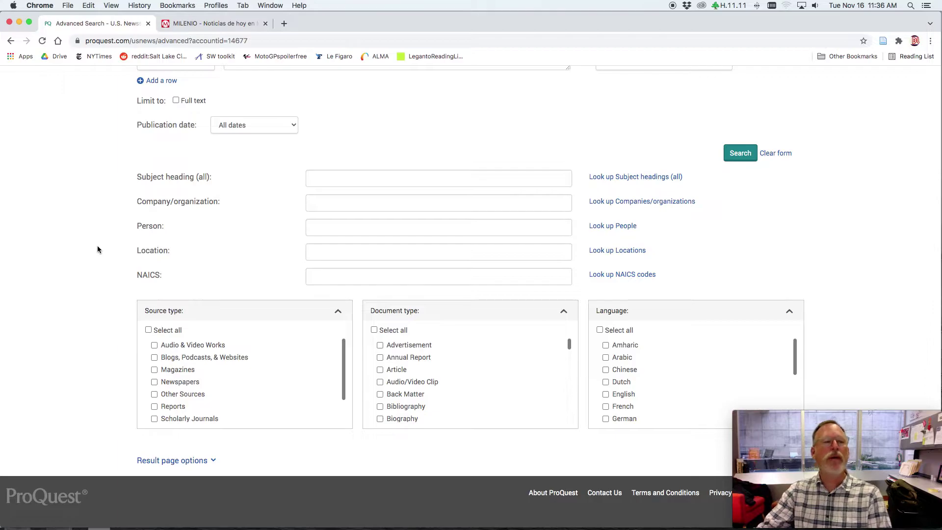
scroll(106, 249, up, 4)
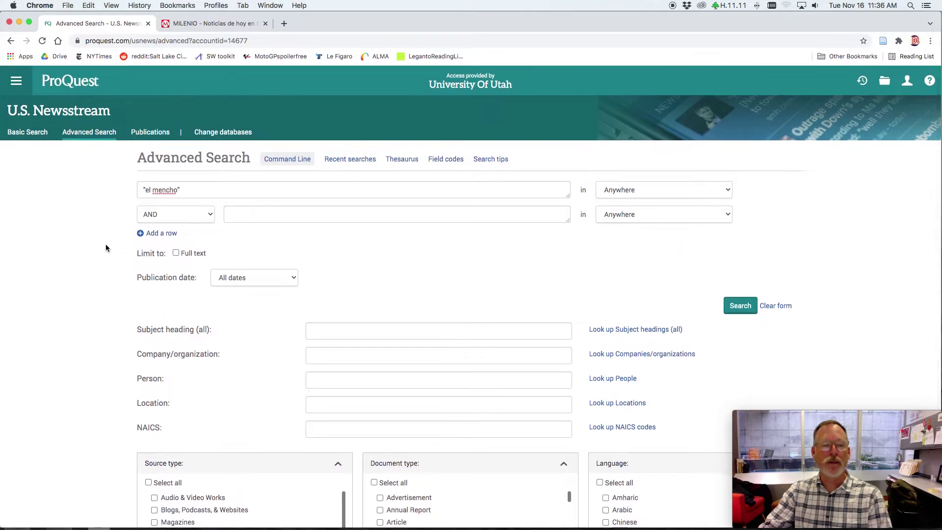
drag(189, 187, 90, 189)
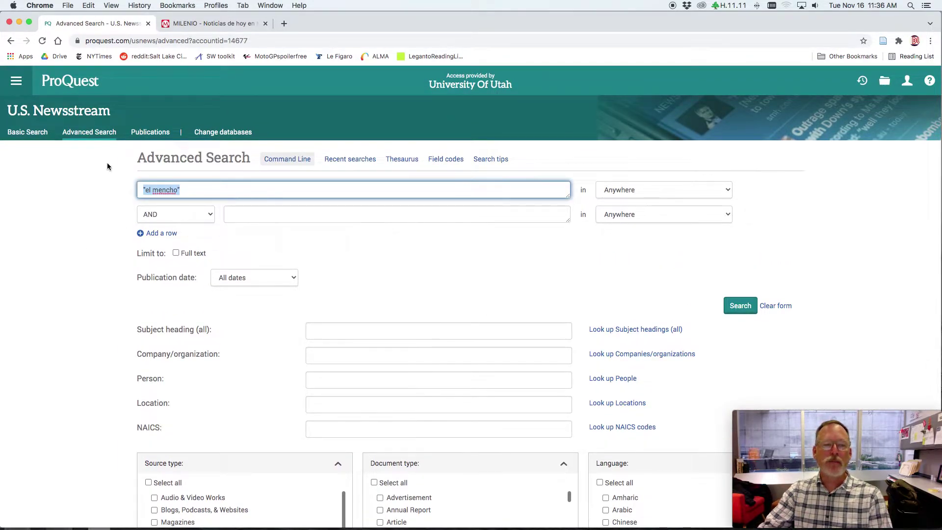
click(189, 25)
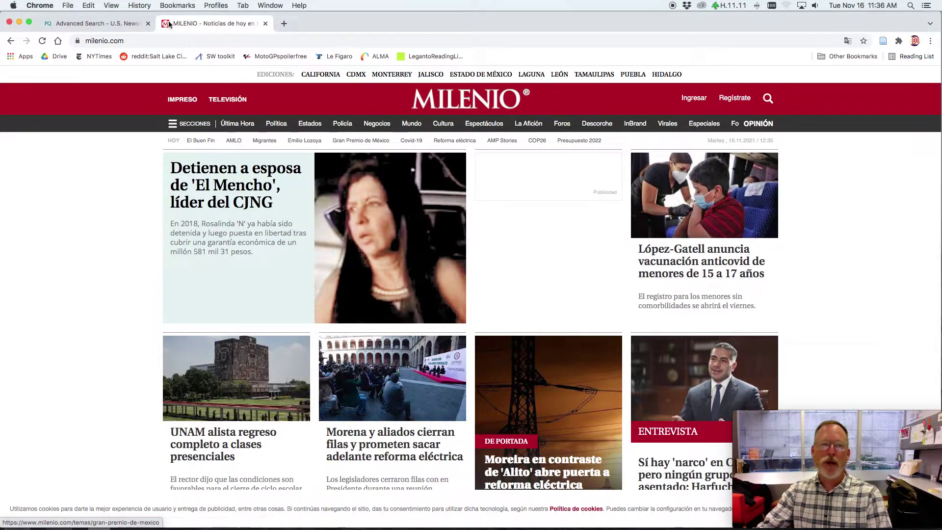
Switch from Milenio back to the ProQuest Advanced Search tab.
click(119, 26)
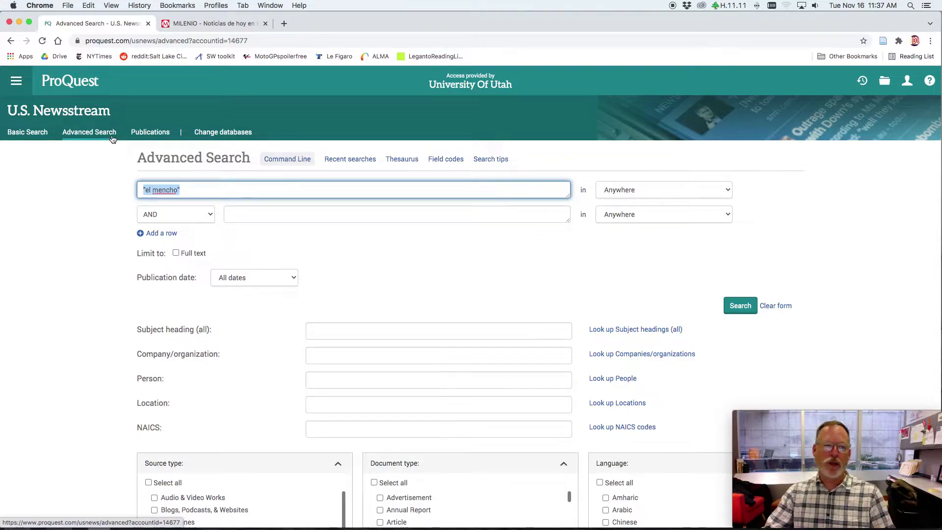
Reselect the 'el mencho' query and glance at Milenio before returning to ProQuest.
drag(183, 189, 117, 189)
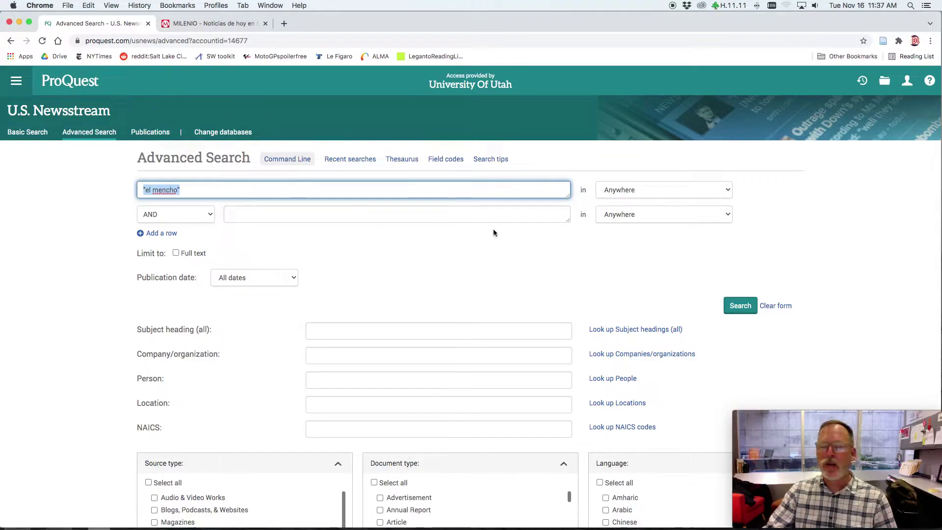
click(209, 25)
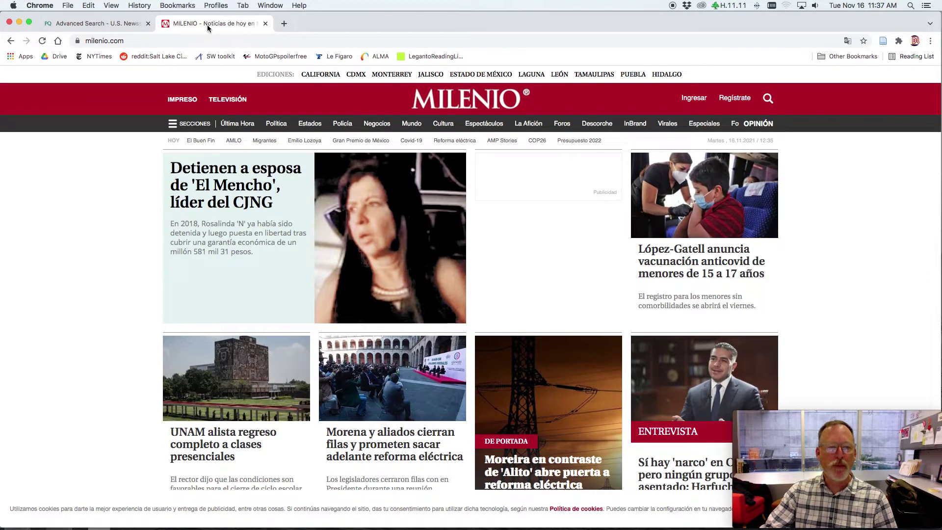
click(118, 25)
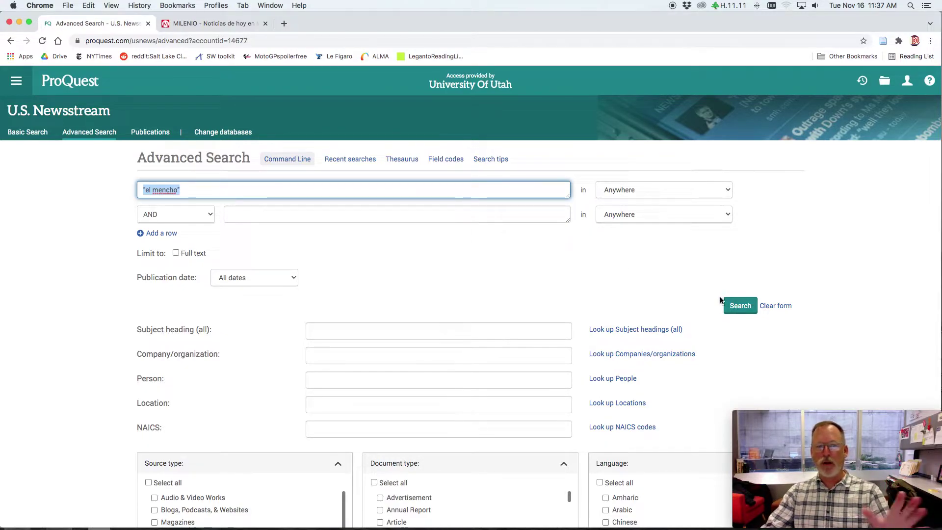
Run the Spanish 'el mencho' search and scroll through its 5,442 results.
click(741, 307)
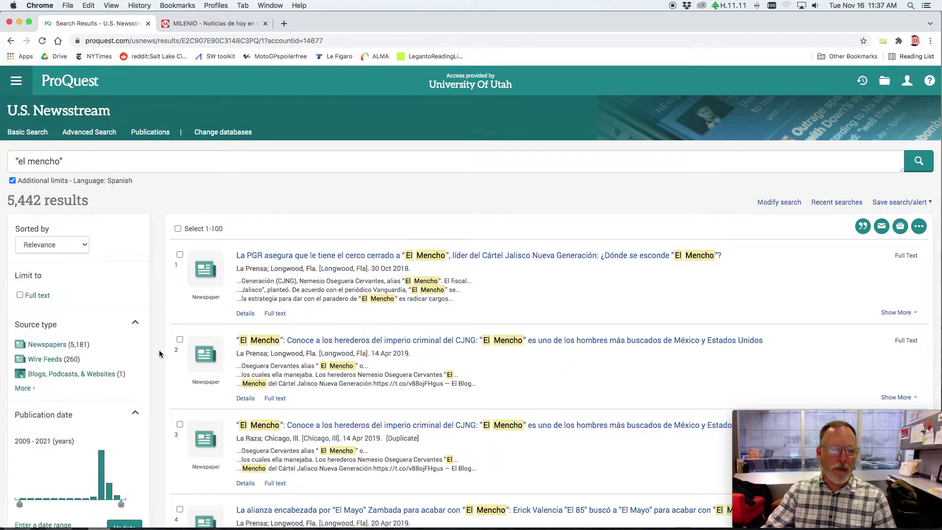
scroll(159, 350, down, 5)
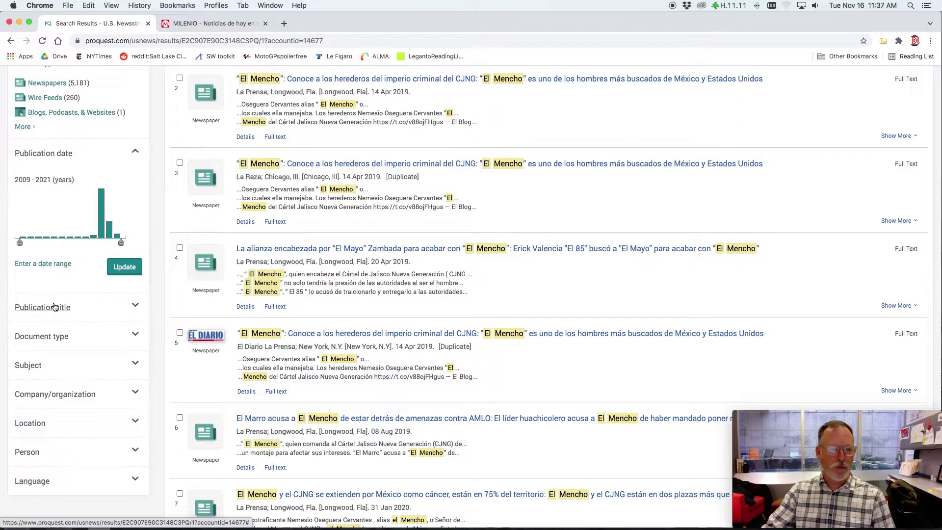
Review every publication title and its count, led by La Opinión, without applying a filter.
click(128, 310)
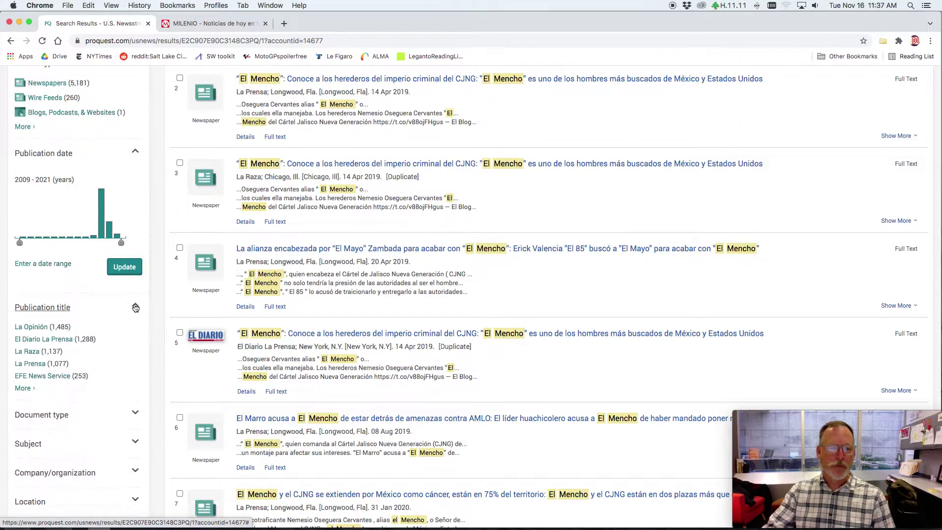
click(26, 389)
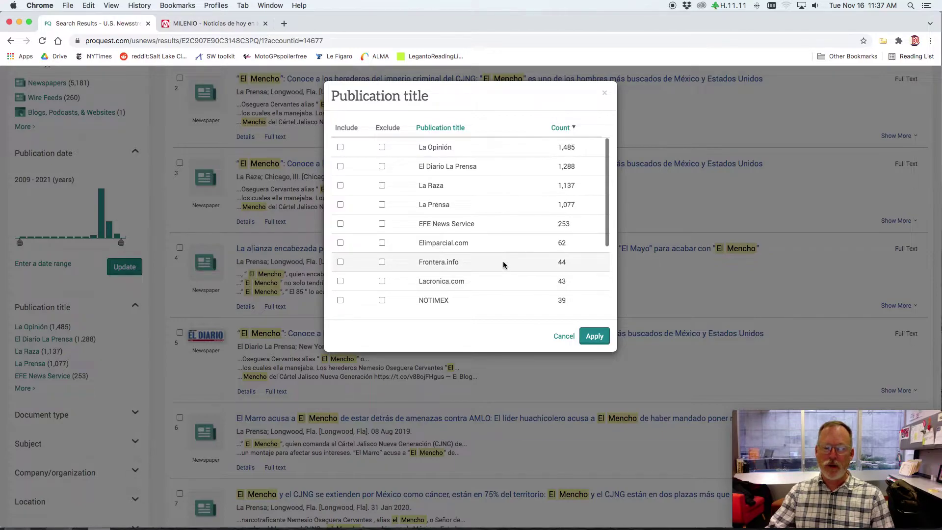
scroll(503, 265, down, 3)
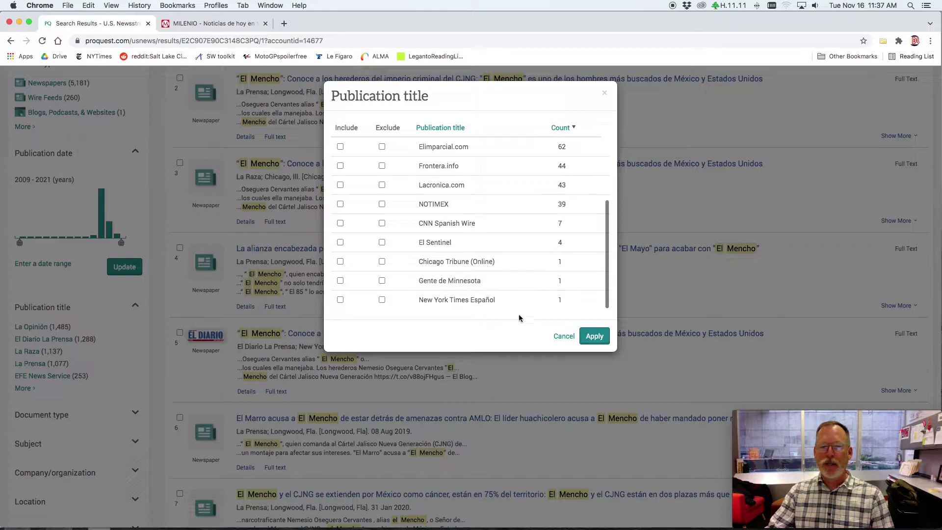
click(563, 336)
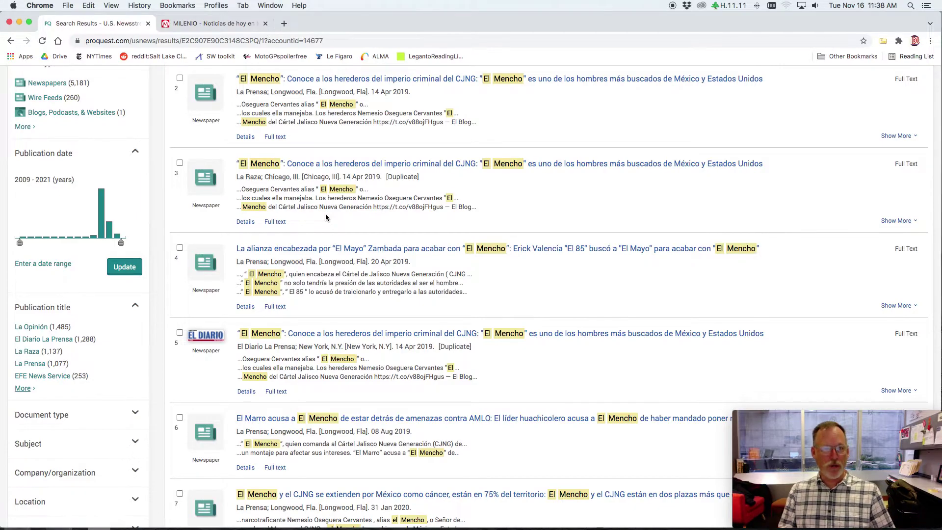
From the library home page, limit the database list to Trial databases.
click(59, 41)
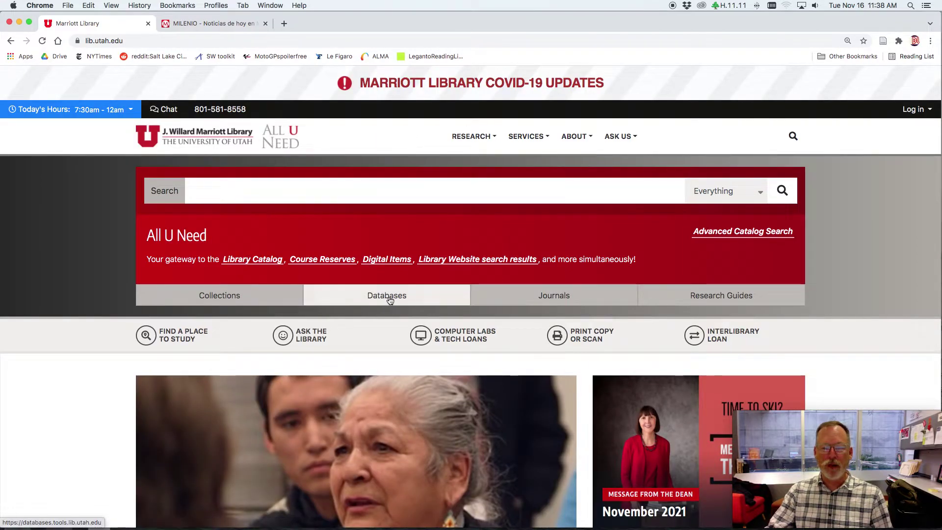
click(390, 301)
click(543, 321)
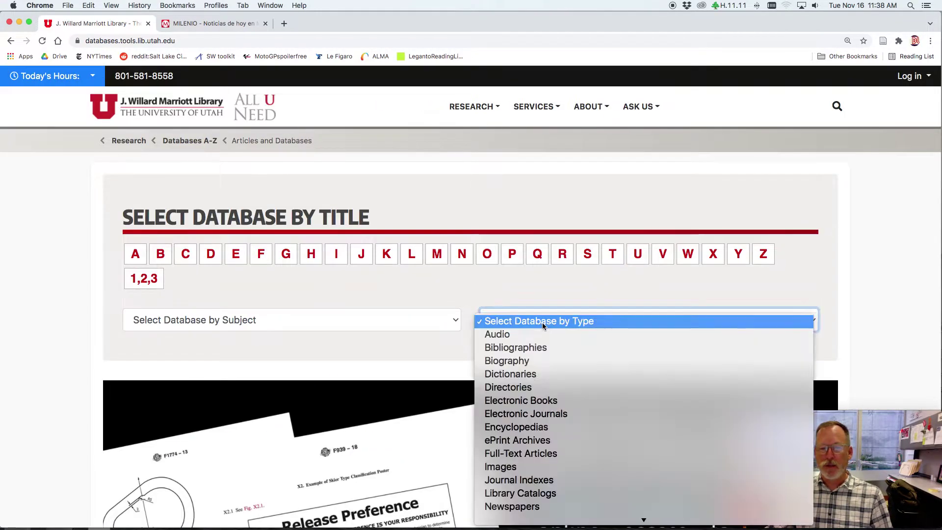
scroll(520, 396, down, 3)
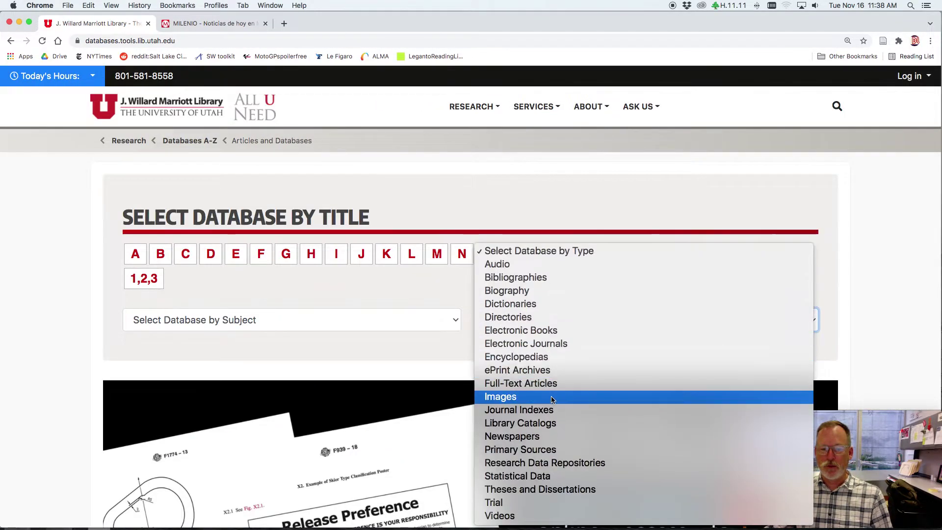
click(517, 504)
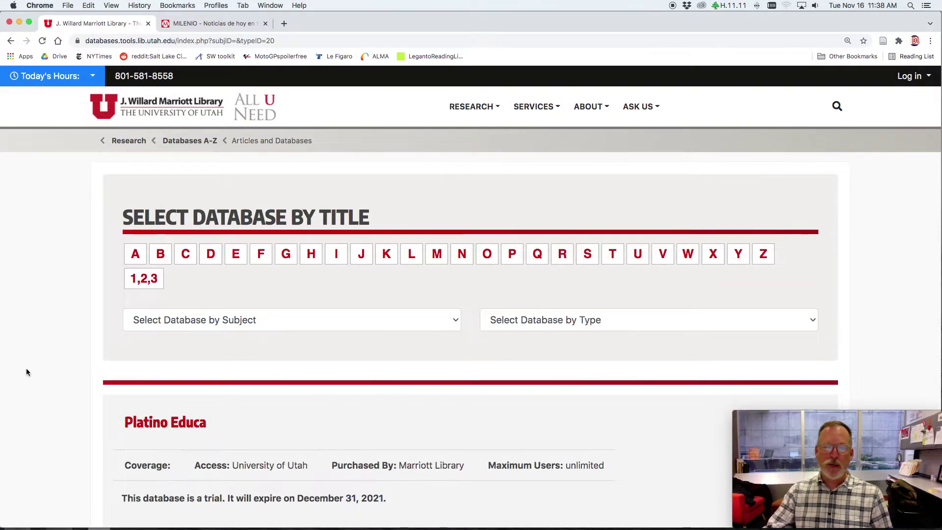
Highlight Platino Educa's December 31, 2021 expiry and its Spanish and Ibero-American films description.
scroll(64, 366, down, 5)
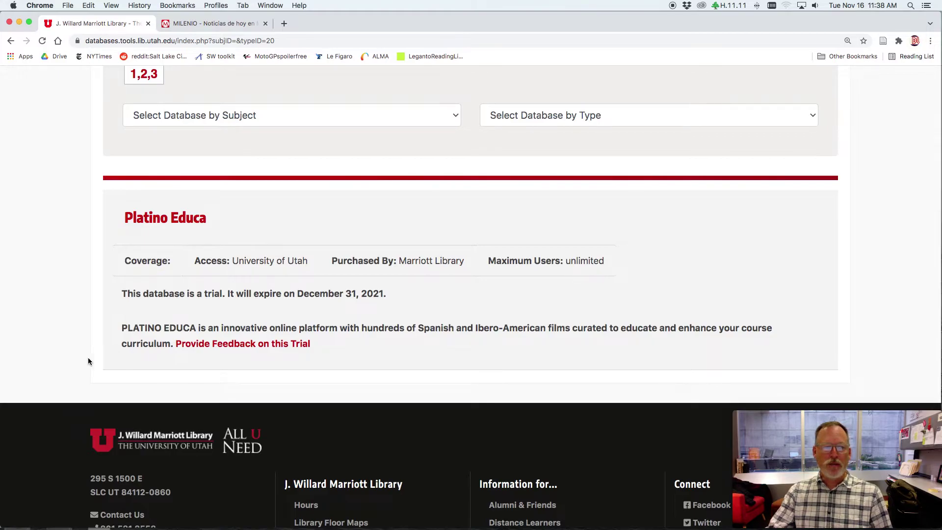
drag(384, 295, 294, 293)
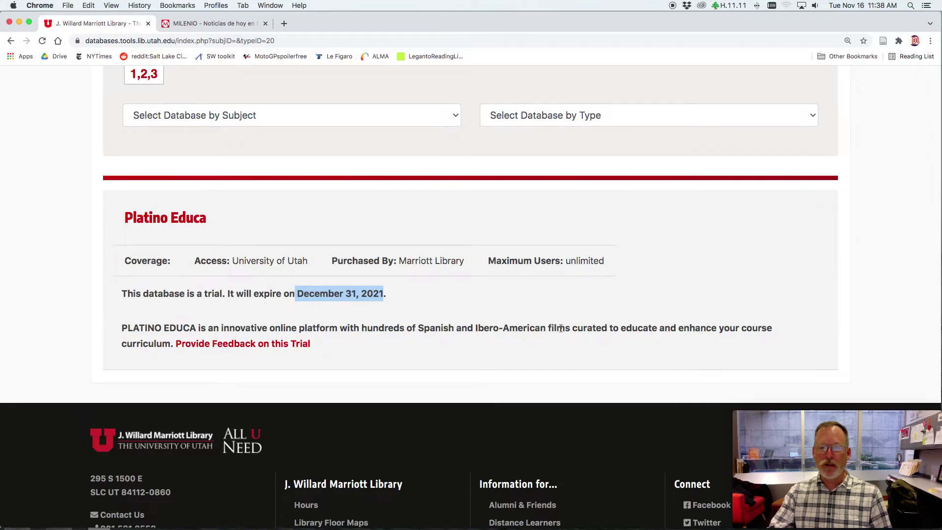
drag(561, 328, 401, 326)
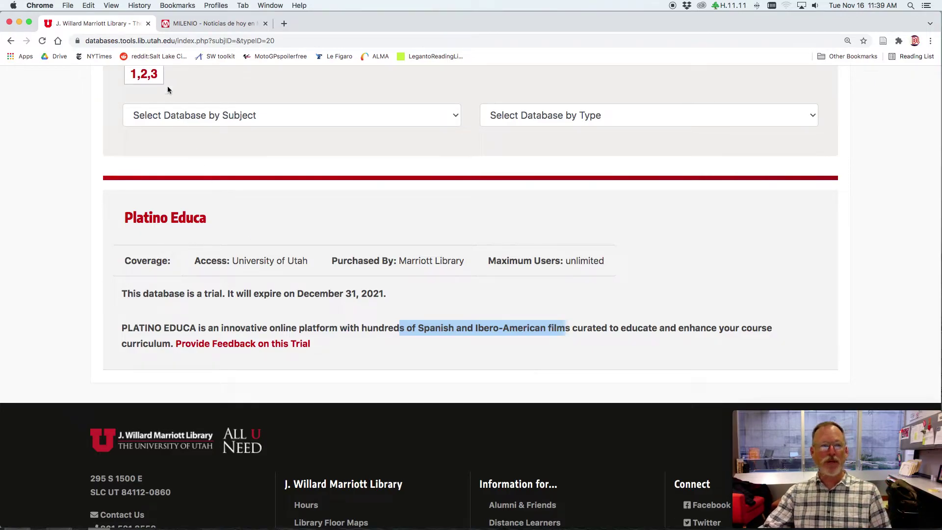
From the Marriott Library home page, go to UofU Research Guides and search for 'sociology'.
click(58, 41)
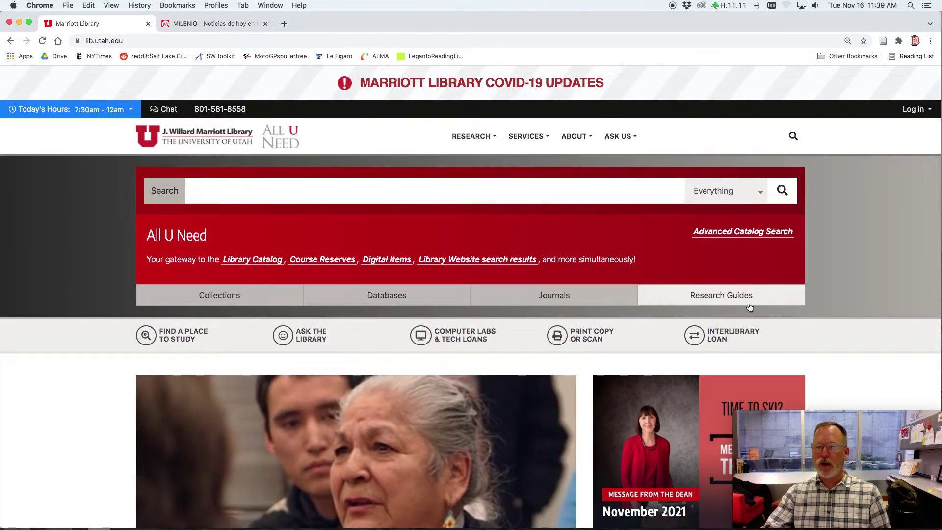
click(715, 299)
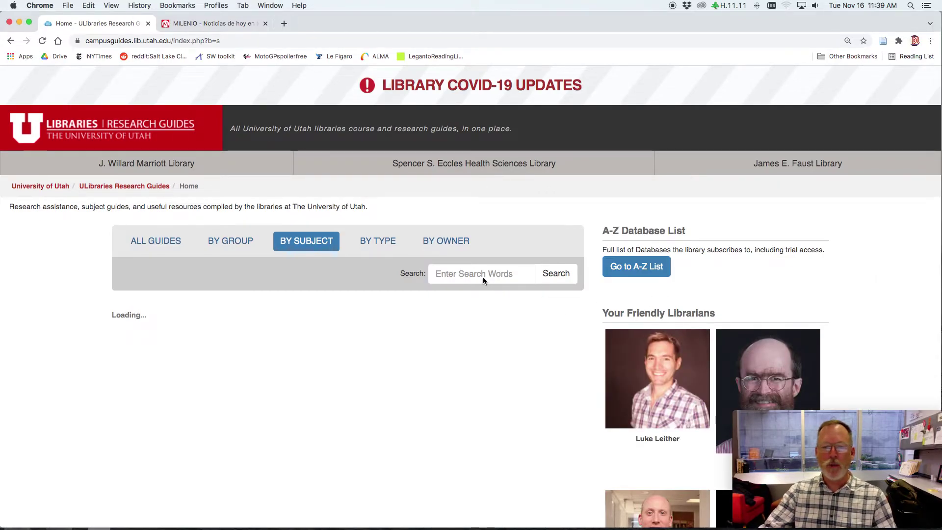
click(458, 275)
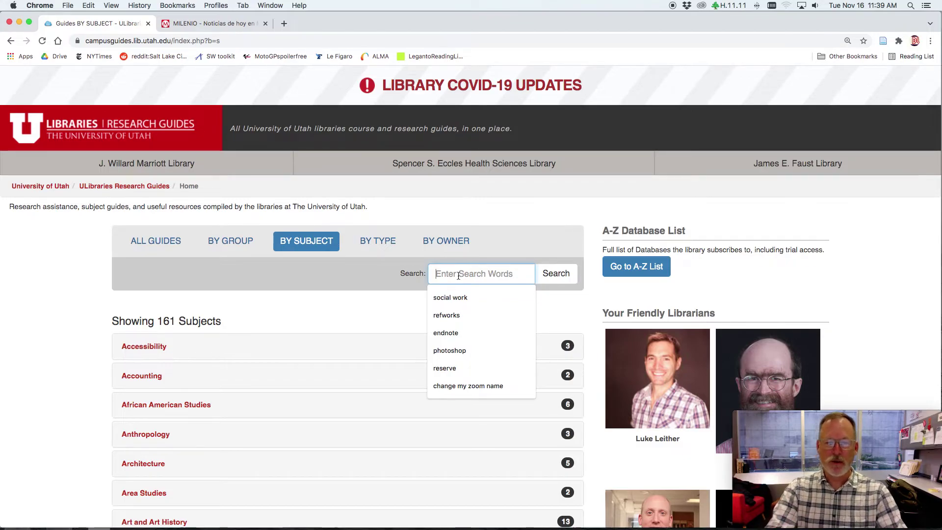
text(soical)
key(BackSpace)
key(BackSpace)
key(BackSpace)
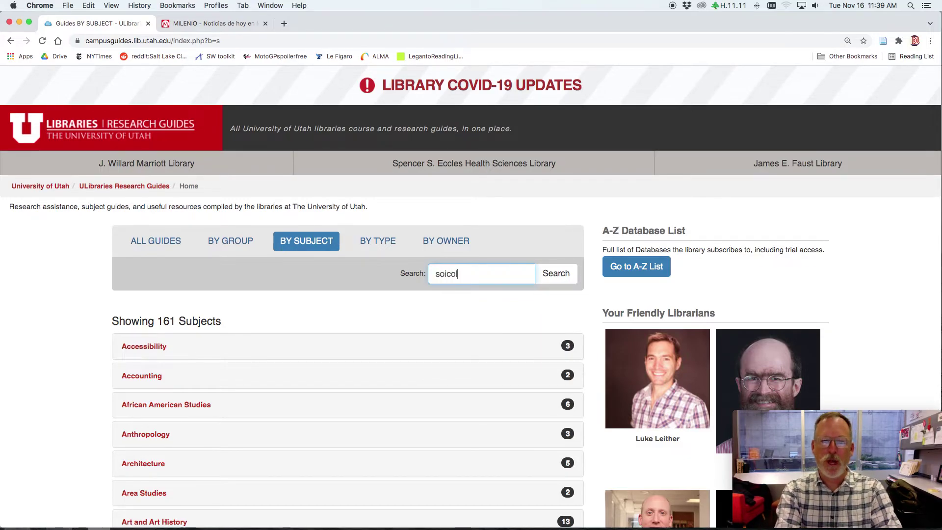
key(BackSpace)
text(cio)
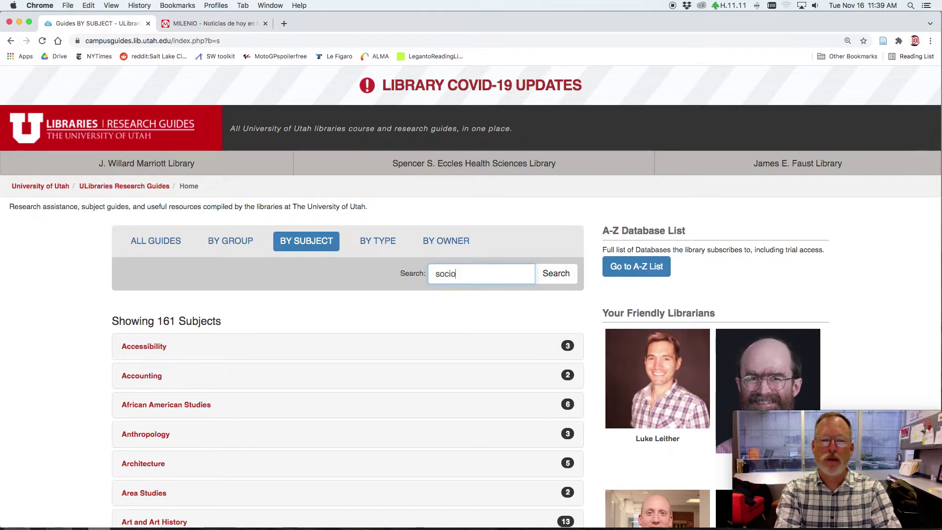
text(logy)
key(Return)
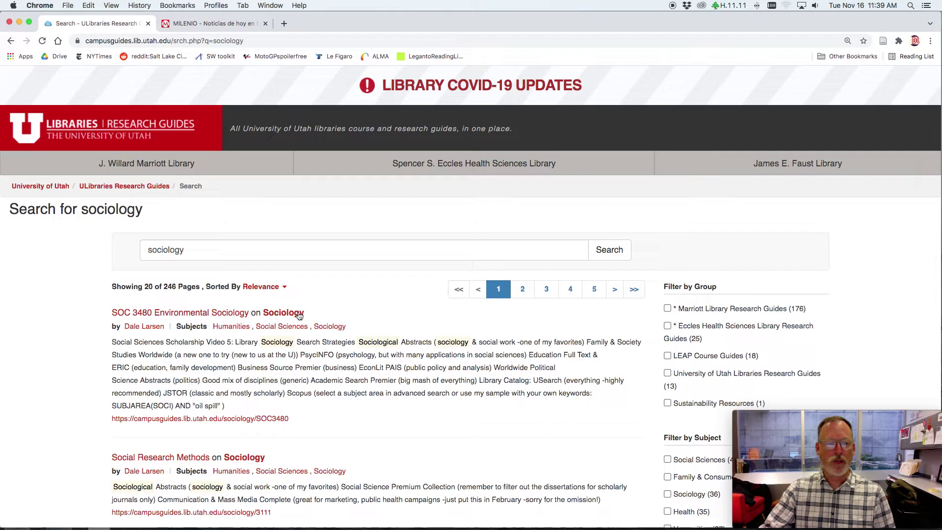
Open the Sociology: Home guide from the first search result.
click(284, 315)
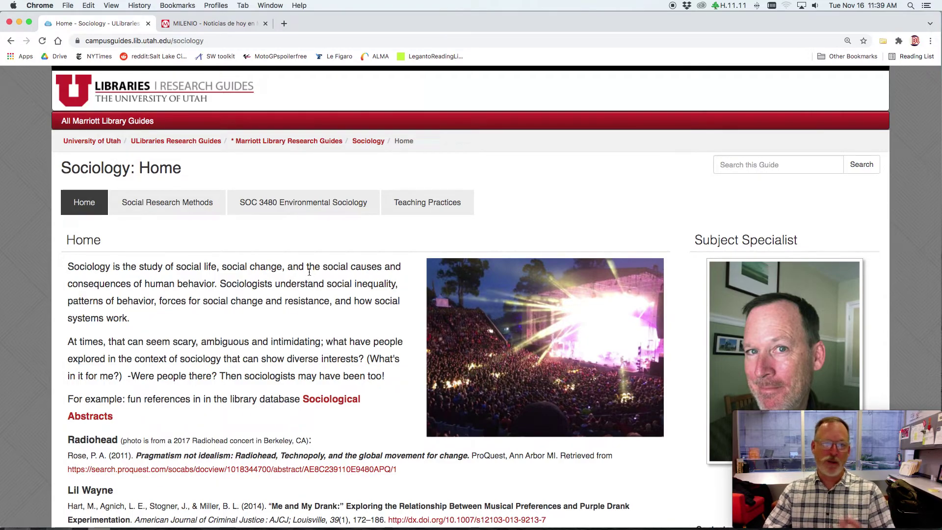
Show the Sociology guide's Teaching Practices page with its four Expanded Videos in view.
click(425, 206)
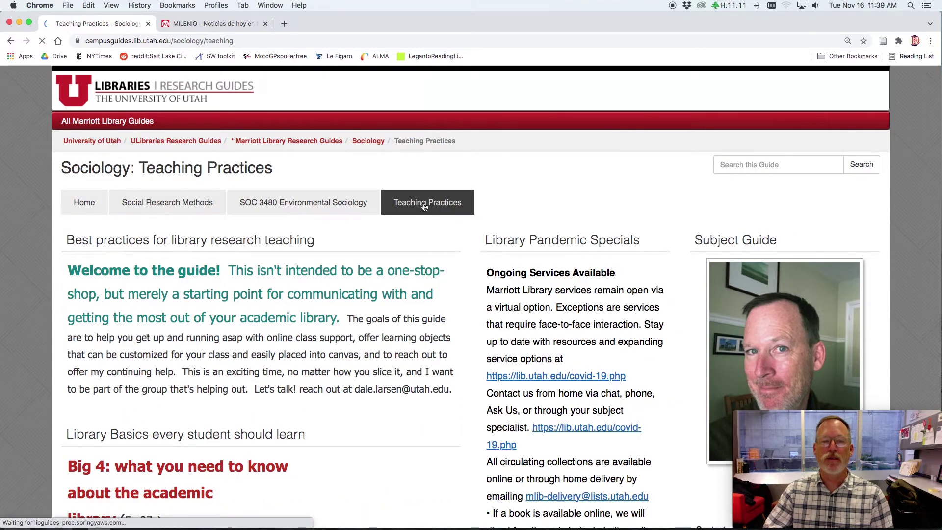
scroll(304, 344, down, 6)
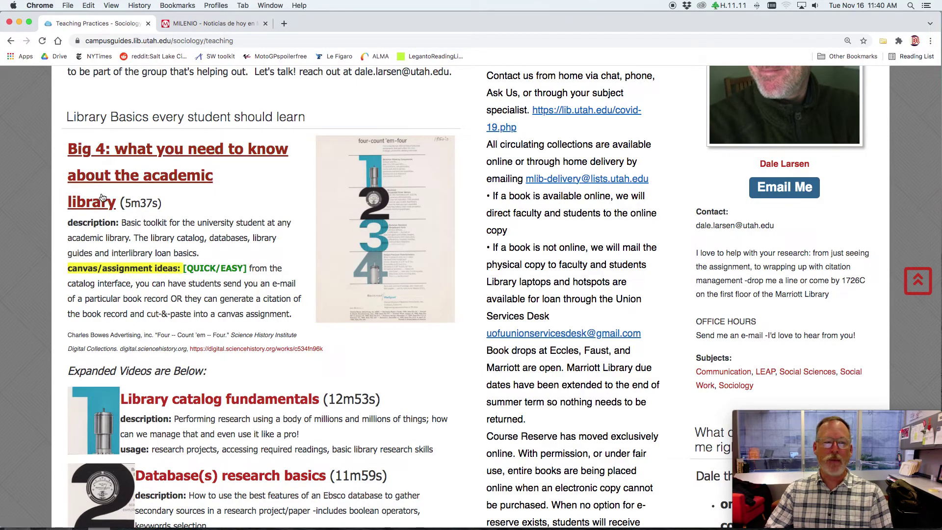
scroll(102, 197, down, 5)
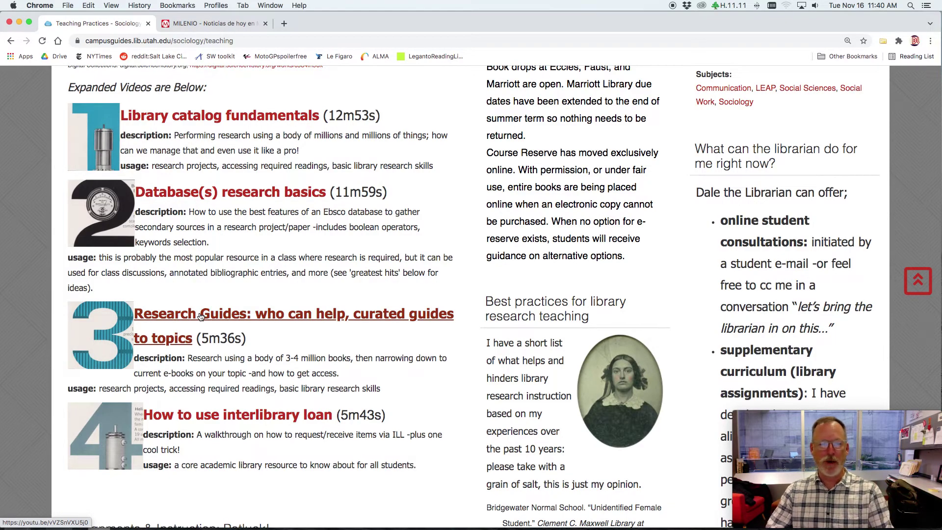
scroll(193, 316, down, 3)
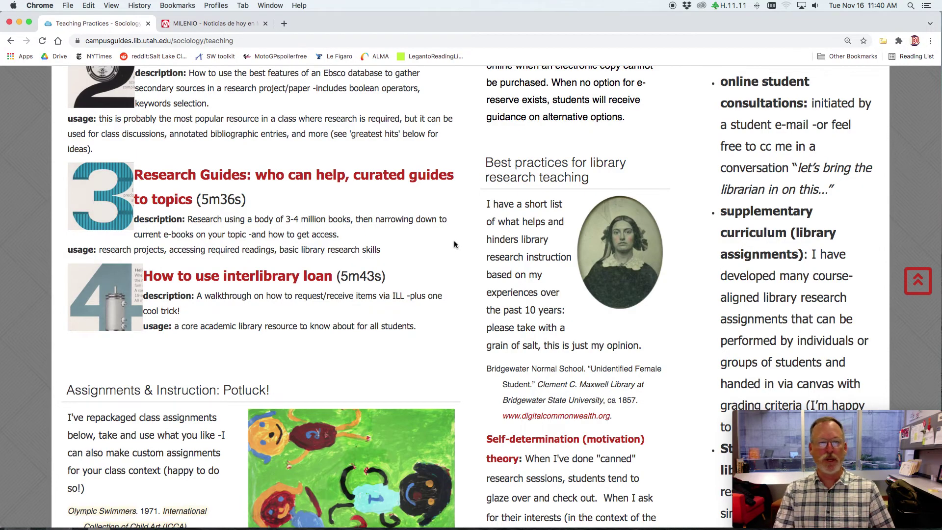
scroll(455, 244, up, 3)
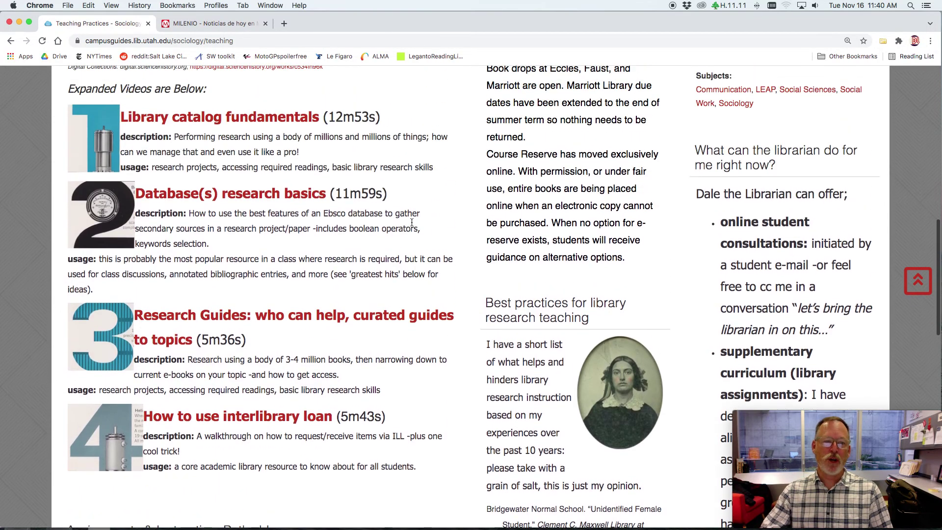